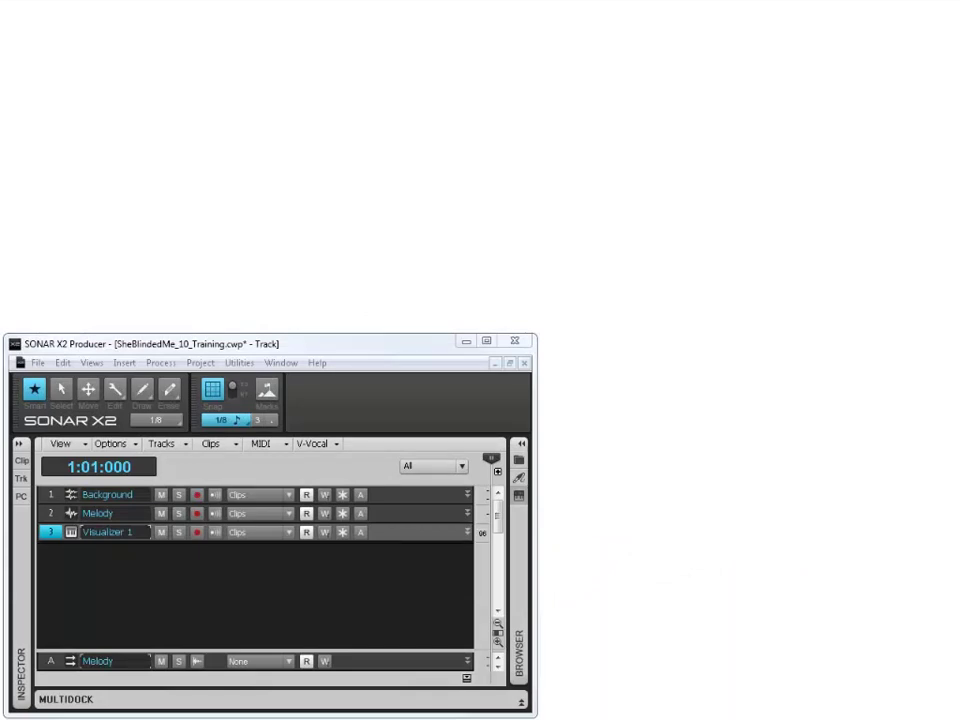
Select the Background and Melody tracks in turn, ending on the Visualizer 1 track.
{"action": "left_click", "coordinate": [396, 353]}
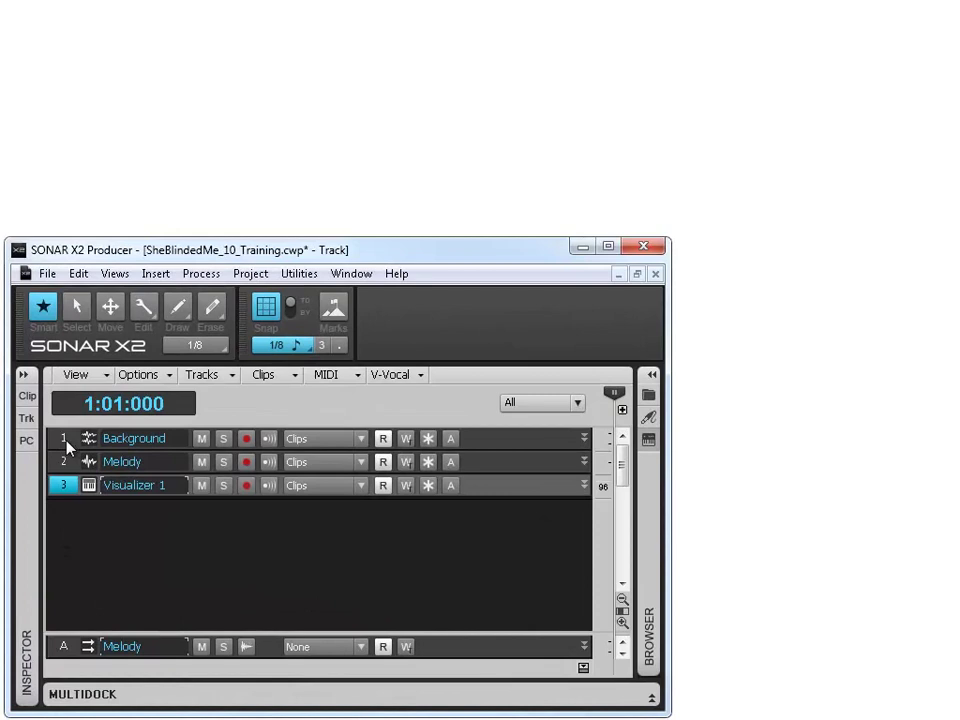
{"action": "left_click", "coordinate": [64, 441]}
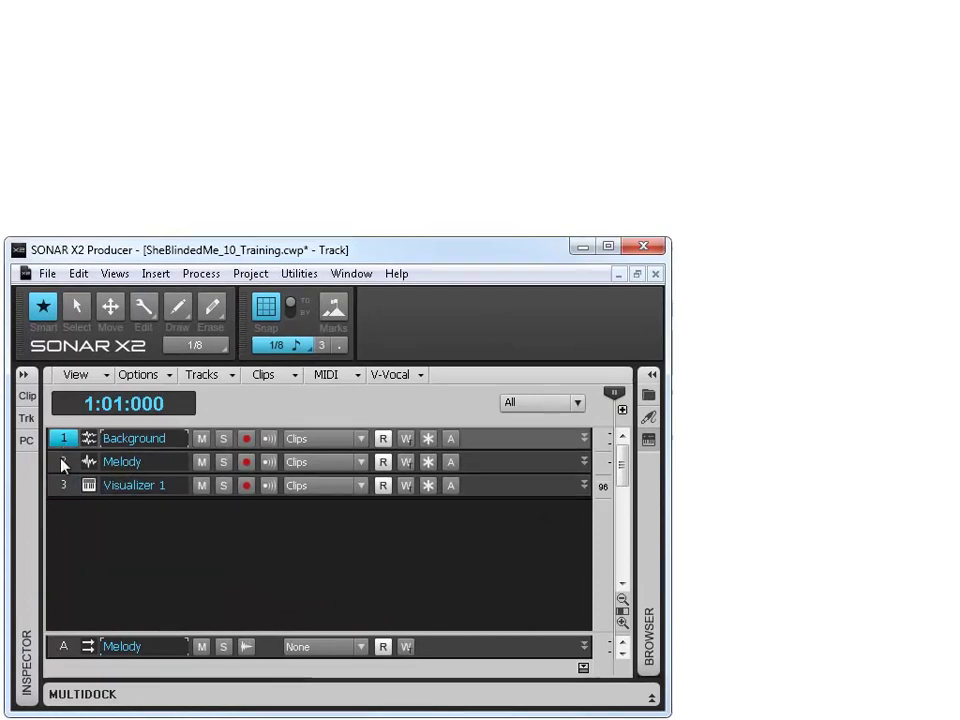
{"action": "left_click", "coordinate": [63, 463]}
{"action": "left_click", "coordinate": [64, 486]}
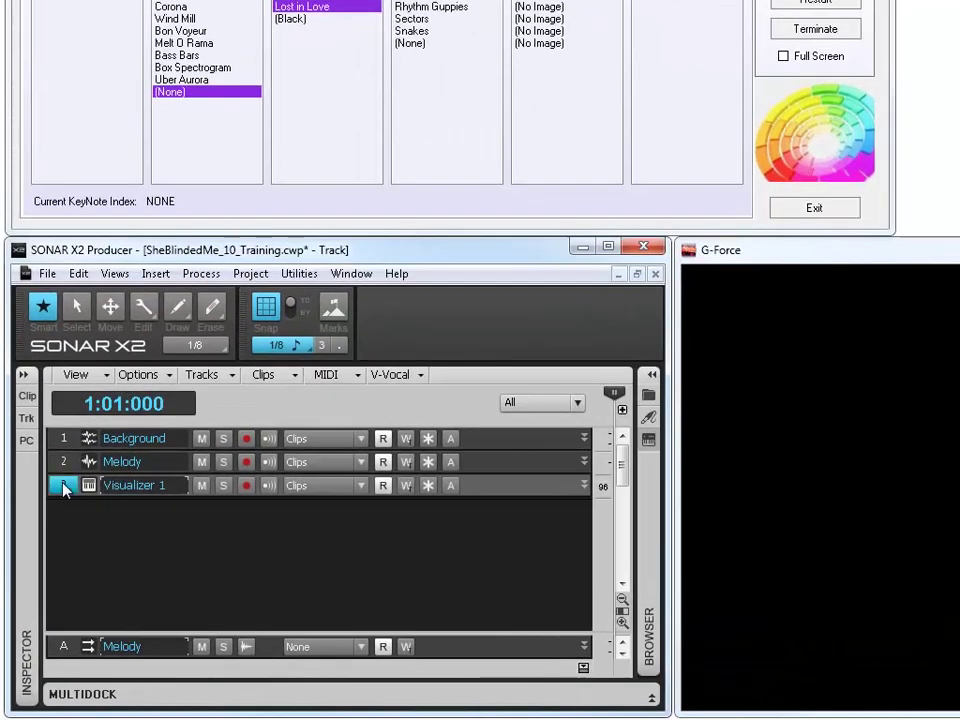
Open the Visualizer 1 piano roll with Alt+3 and zoom the rows in to read note names.
{"action": "left_click", "coordinate": [58, 488]}
{"action": "key", "text": "alt+3"}
{"action": "mouse_move", "coordinate": [624, 673]}
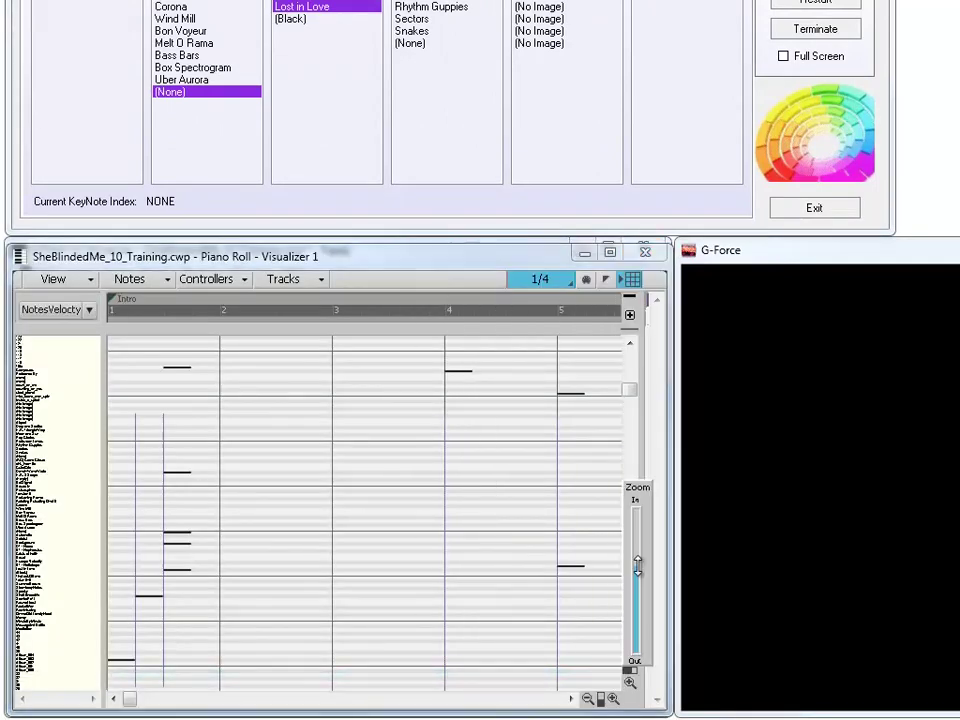
{"action": "left_click_drag", "start_coordinate": [637, 566], "coordinate": [645, 499]}
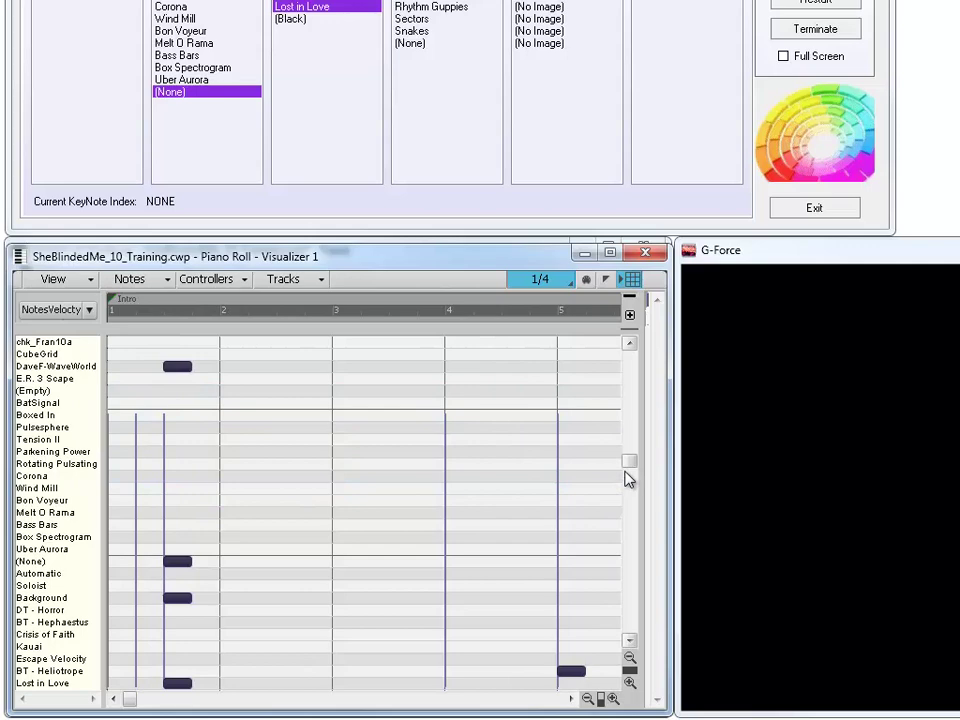
{"action": "left_click_drag", "start_coordinate": [630, 467], "coordinate": [636, 383]}
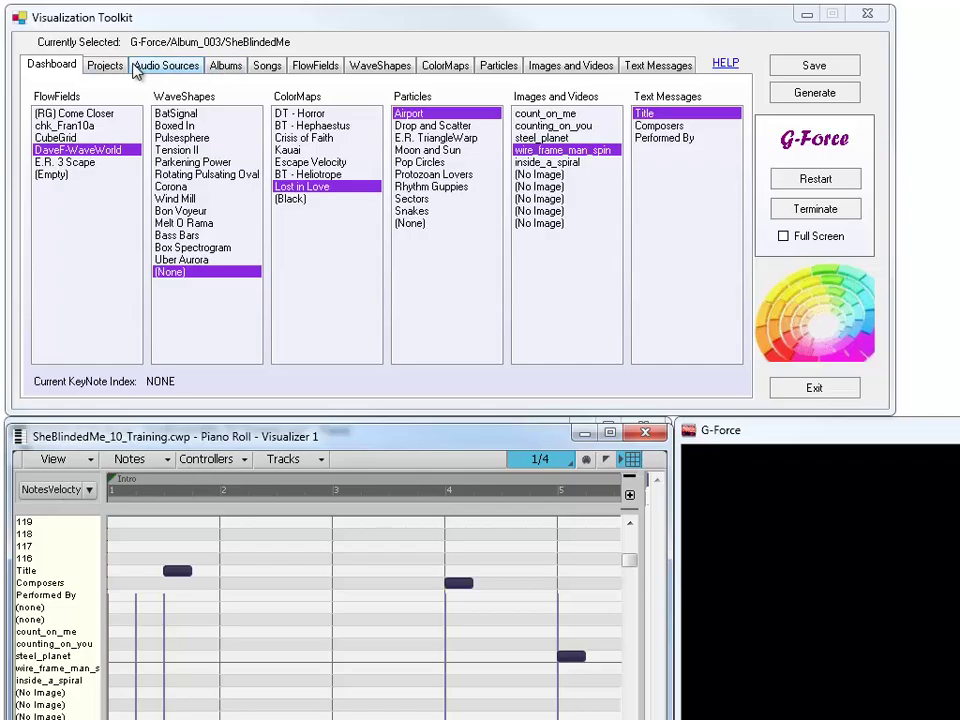
Set the Kauai colour map, try Tension II, then settle on the Boxed In waveshape.
{"action": "left_click", "coordinate": [60, 68]}
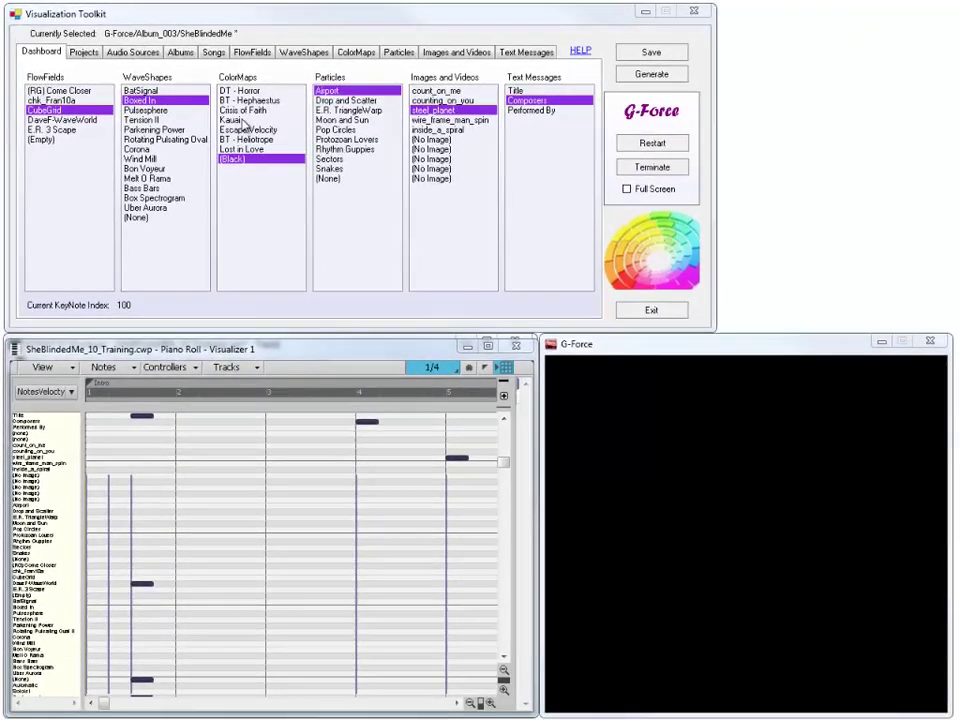
{"action": "left_click", "coordinate": [238, 124]}
{"action": "left_click", "coordinate": [150, 120]}
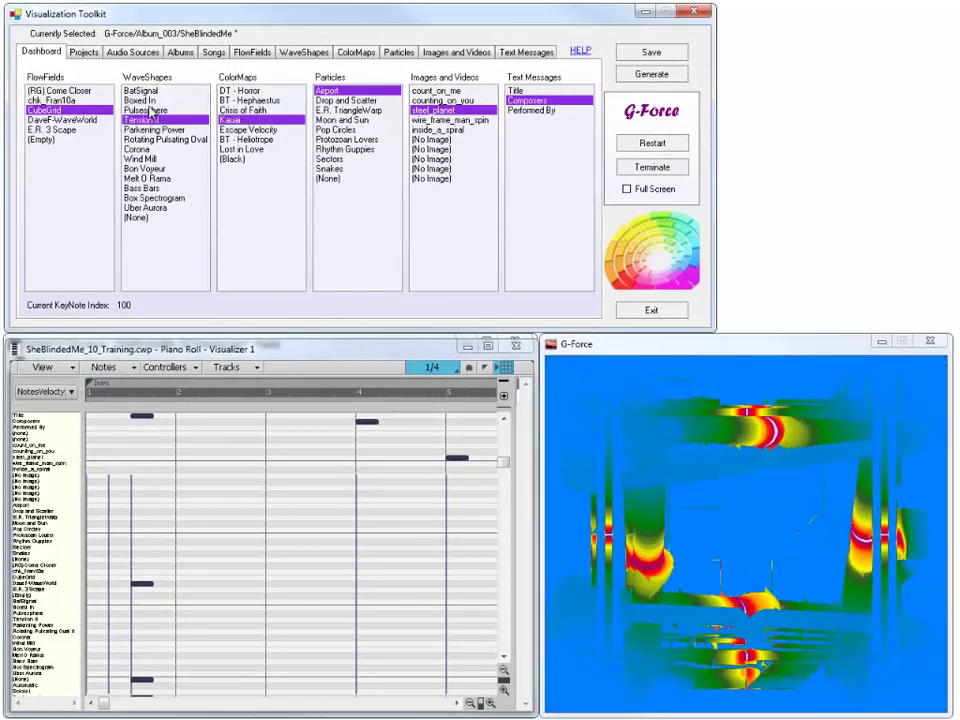
{"action": "left_click", "coordinate": [145, 101]}
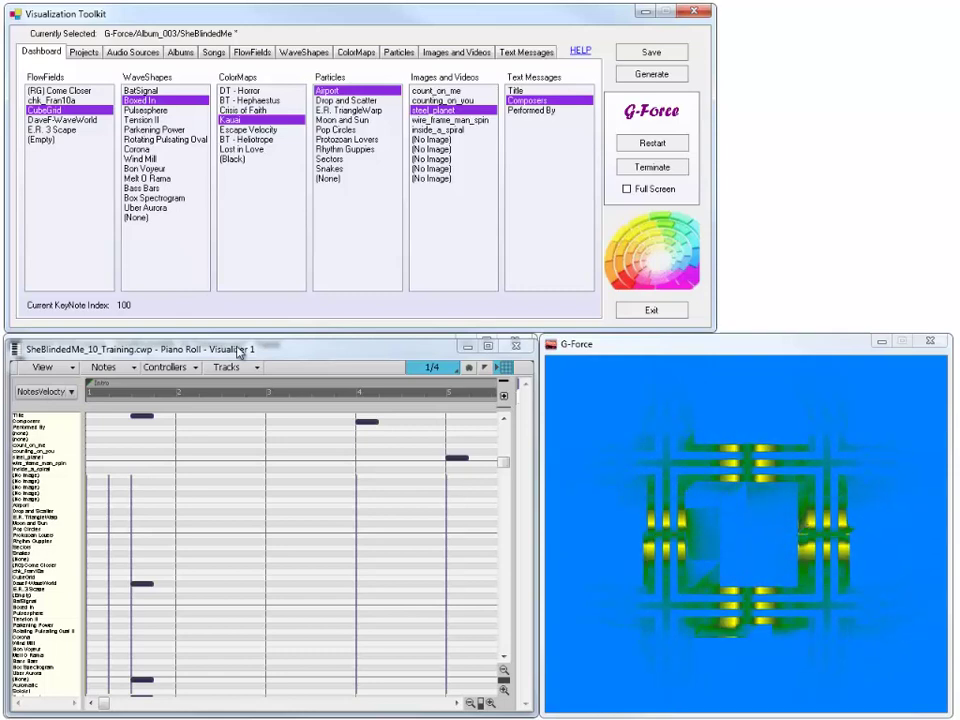
Focus the Piano Roll window so its notes drive the dashboard selections.
{"action": "left_click", "coordinate": [240, 352]}
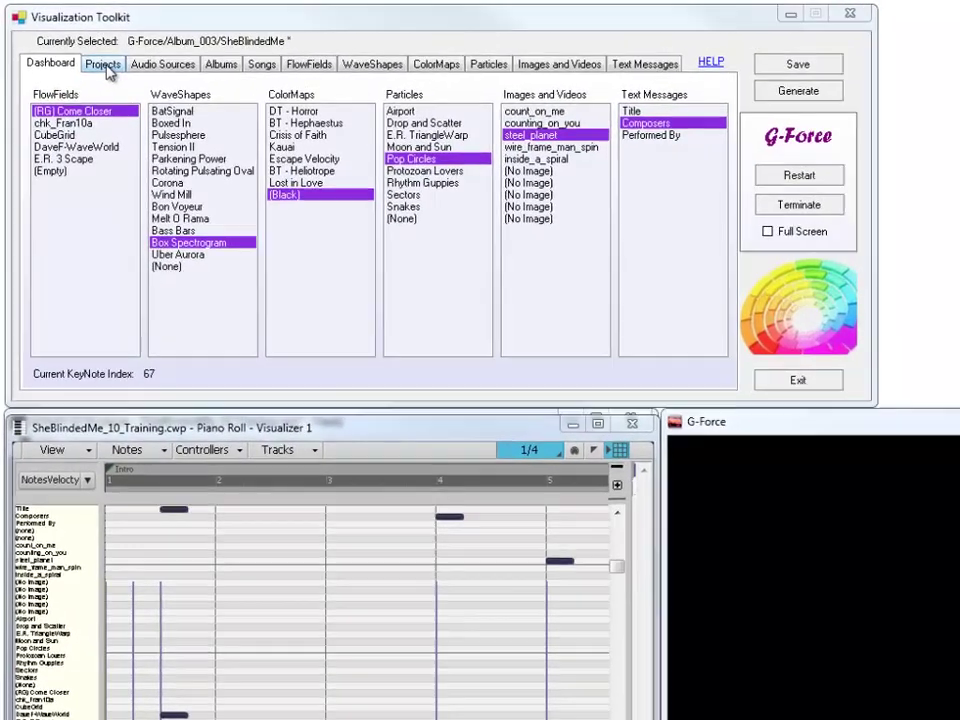
Show the Projects tab and confirm G-Force as the visualization engine.
{"action": "left_click", "coordinate": [84, 52]}
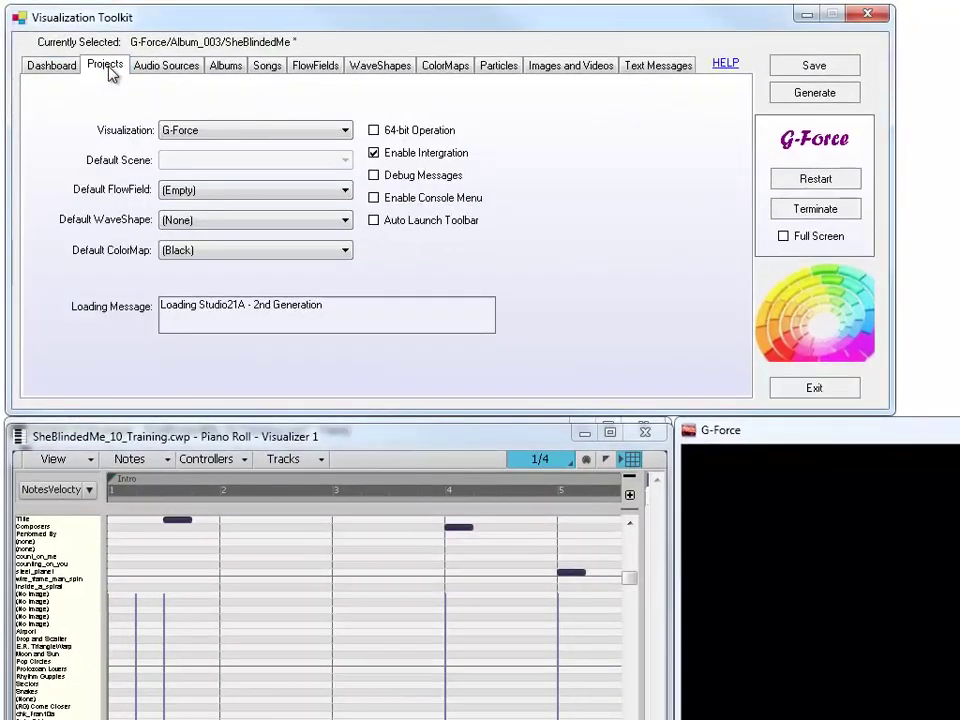
{"action": "left_click", "coordinate": [343, 131]}
{"action": "left_click", "coordinate": [343, 131]}
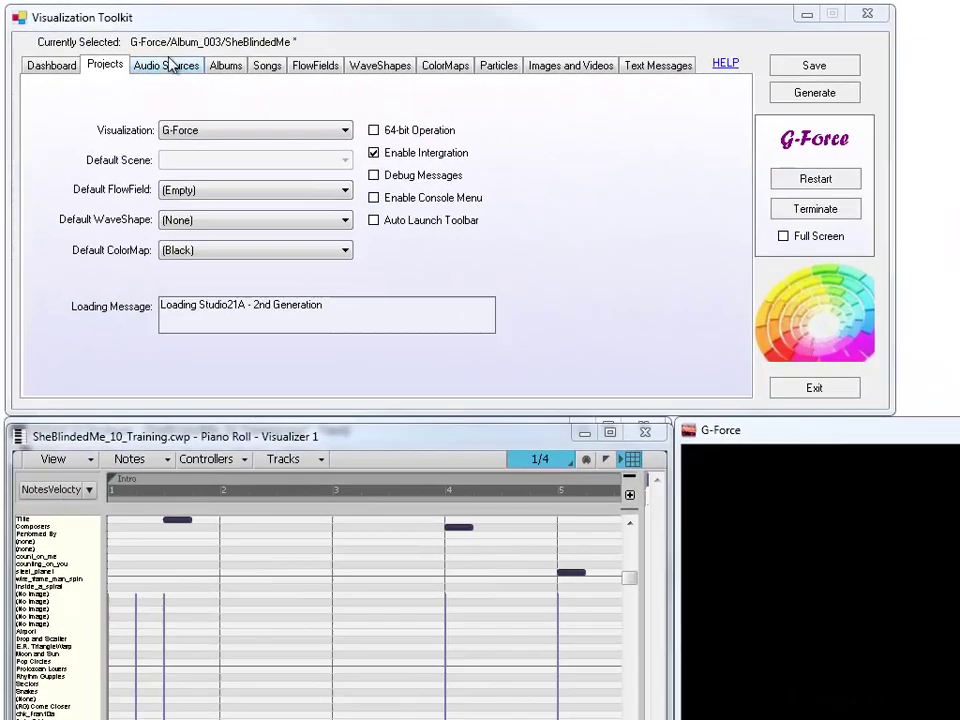
On Audio Sources, drop the audio sensitivity from 55.14 to 27.46.
{"action": "left_click", "coordinate": [170, 64]}
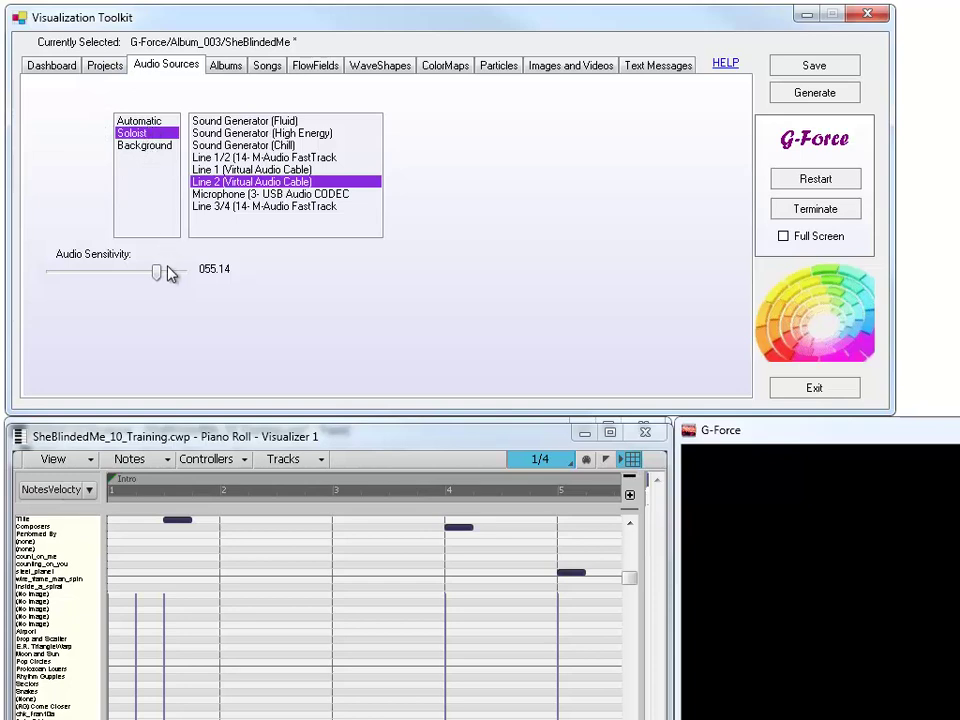
{"action": "left_click_drag", "start_coordinate": [158, 272], "coordinate": [130, 276]}
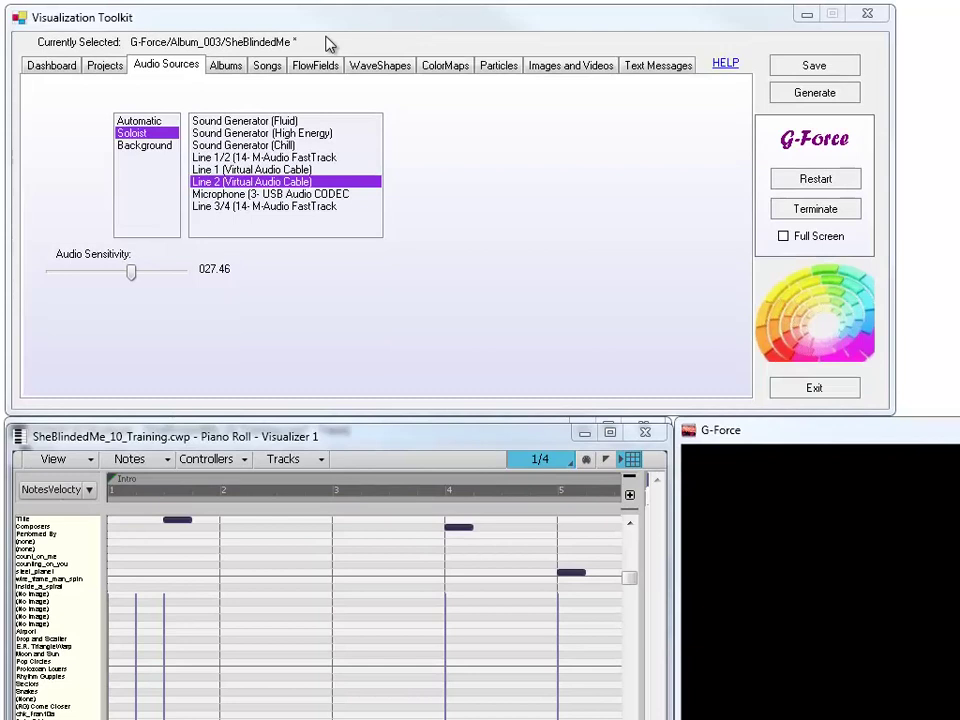
View the Albums list, then the Songs list showing SheBlindedMe.
{"action": "left_click", "coordinate": [225, 66]}
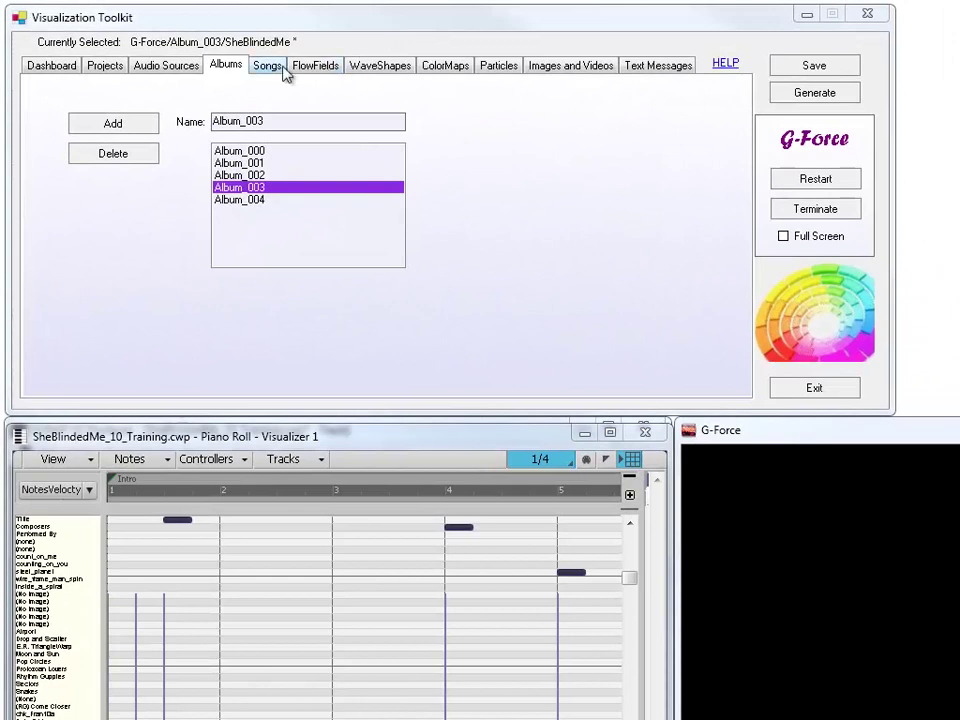
{"action": "left_click", "coordinate": [217, 53]}
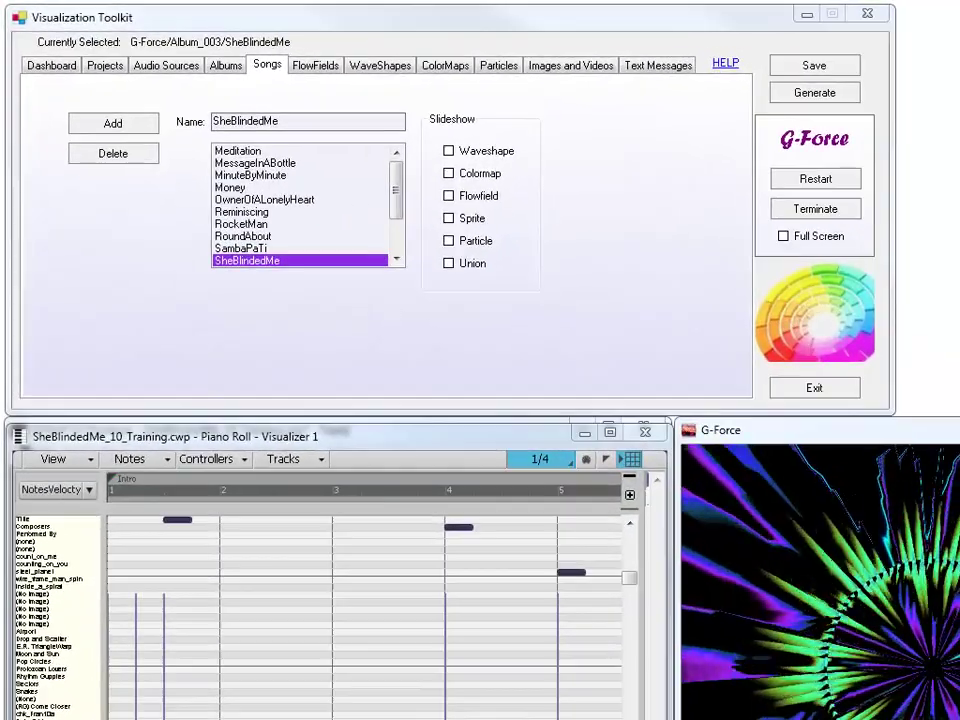
On FlowFields, preview CubeGrid, DaveF-WaveWorld, chk_Fian10a and E.R. 3Scape in G-Force.
{"action": "left_click", "coordinate": [306, 65]}
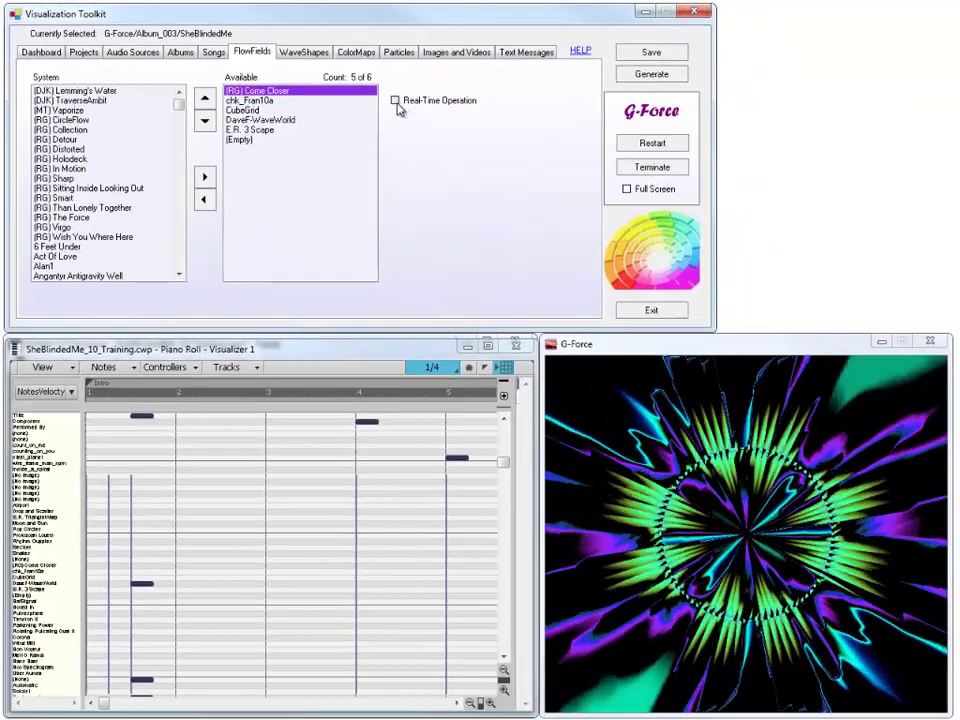
{"action": "left_click", "coordinate": [252, 111]}
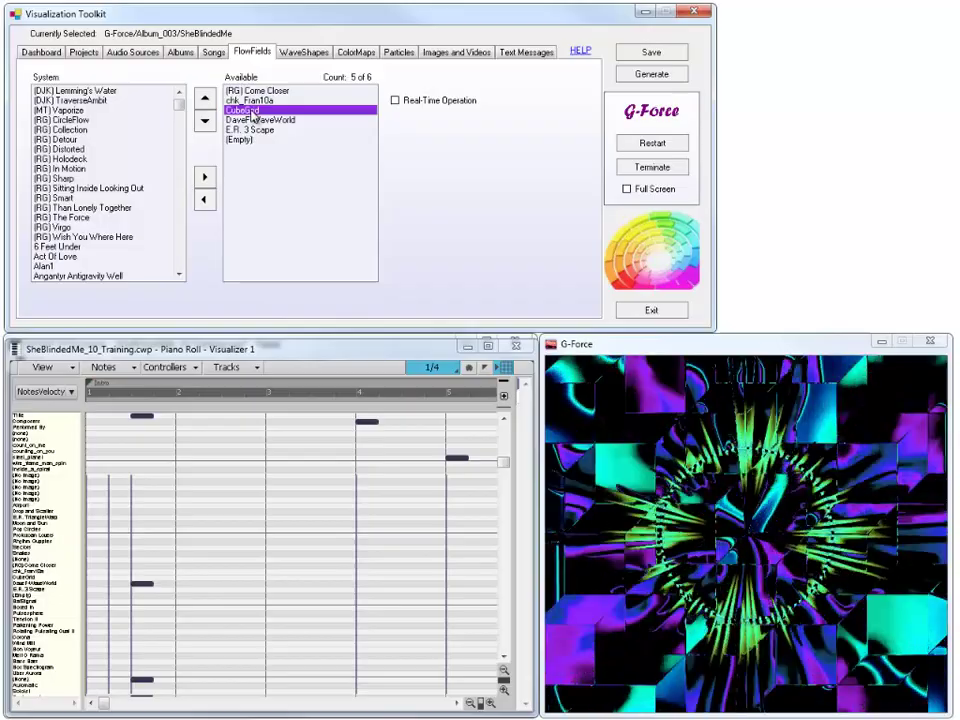
{"action": "left_click", "coordinate": [248, 122]}
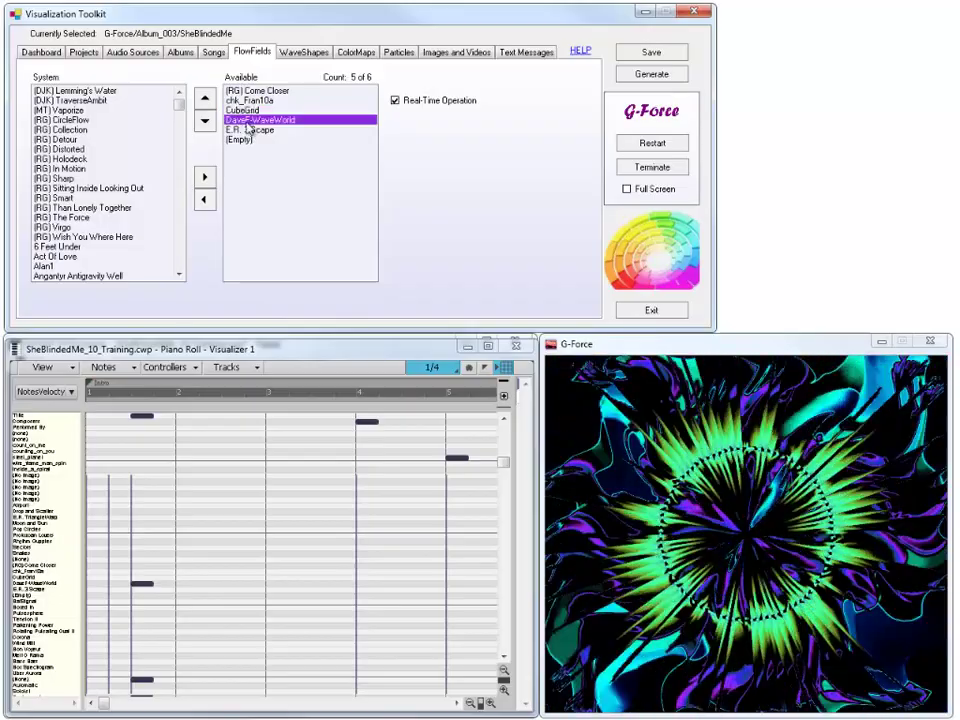
{"action": "left_click", "coordinate": [252, 101]}
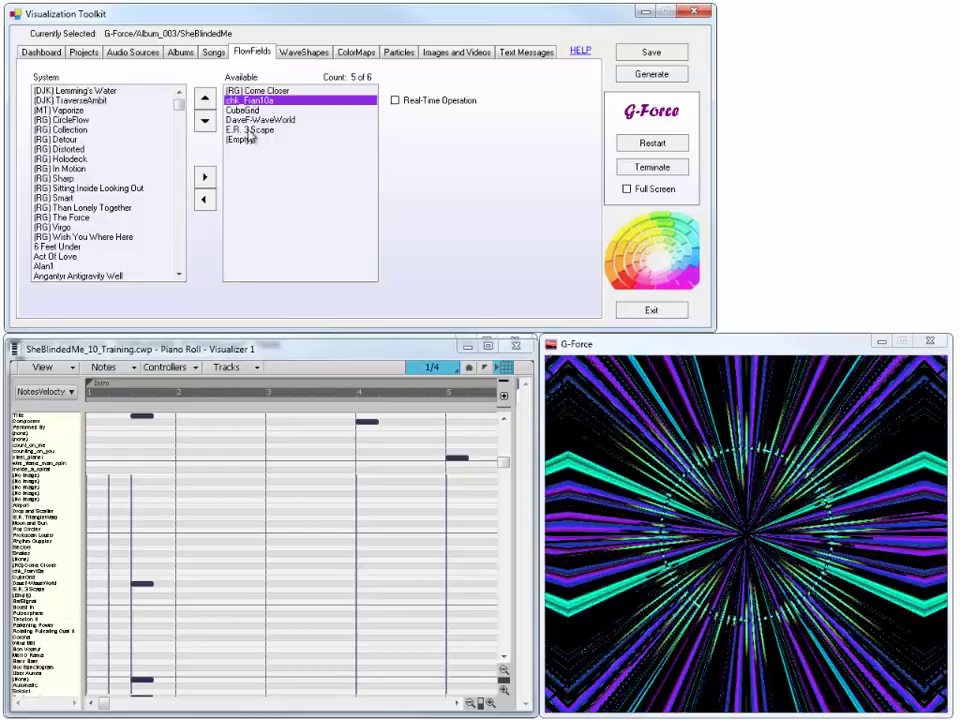
{"action": "left_click", "coordinate": [248, 130]}
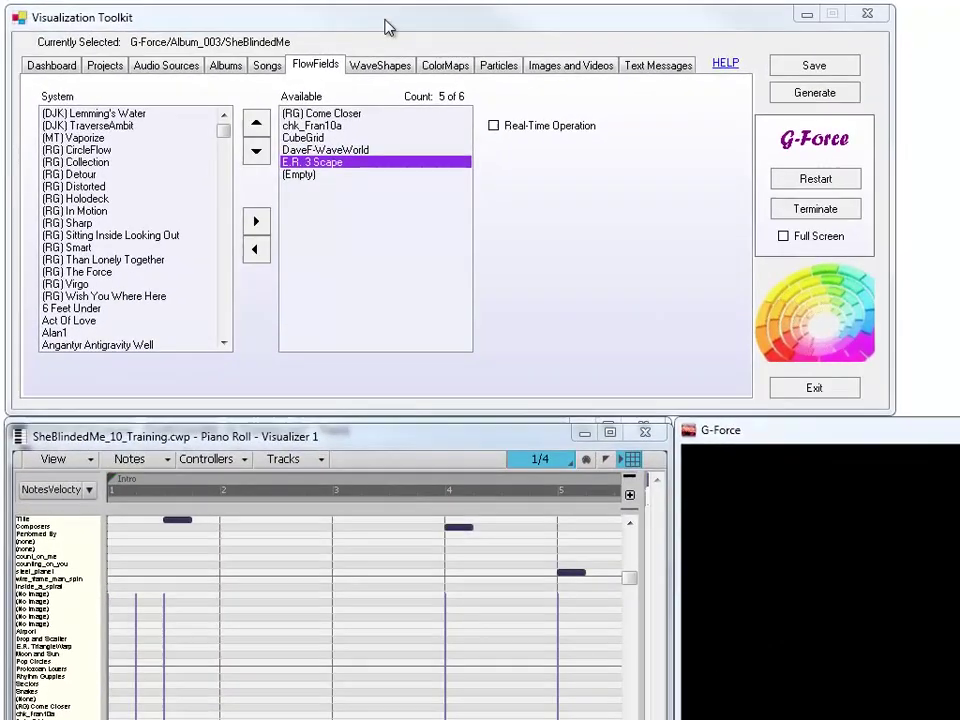
On WaveShapes, preview Bon Voyeur and adjust the audio sensitivity to 002.20.
{"action": "left_click", "coordinate": [372, 66]}
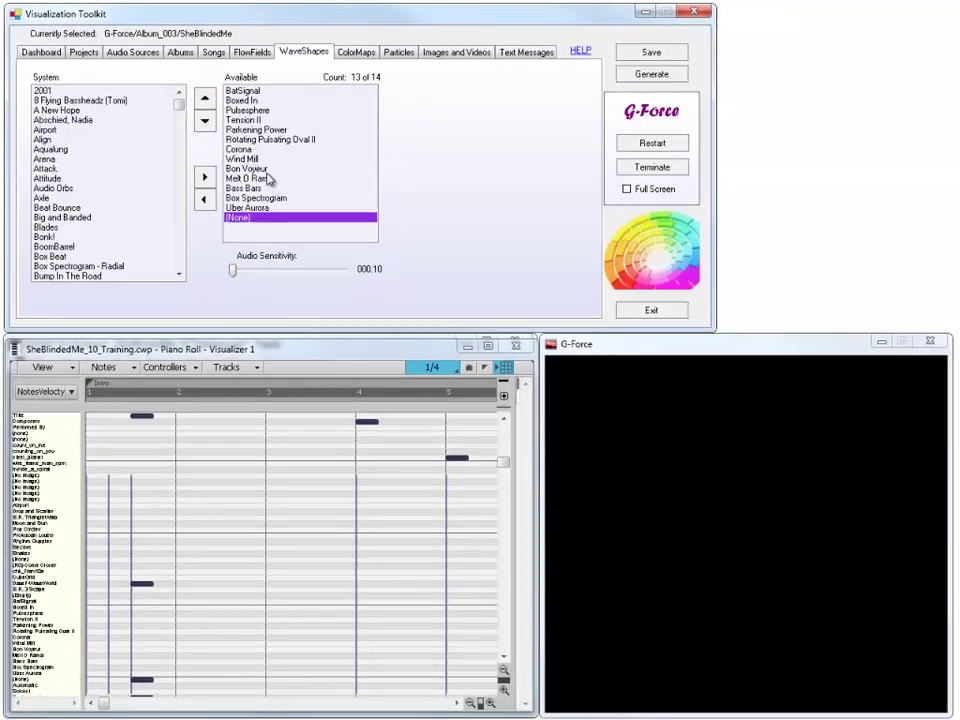
{"action": "left_click", "coordinate": [267, 170]}
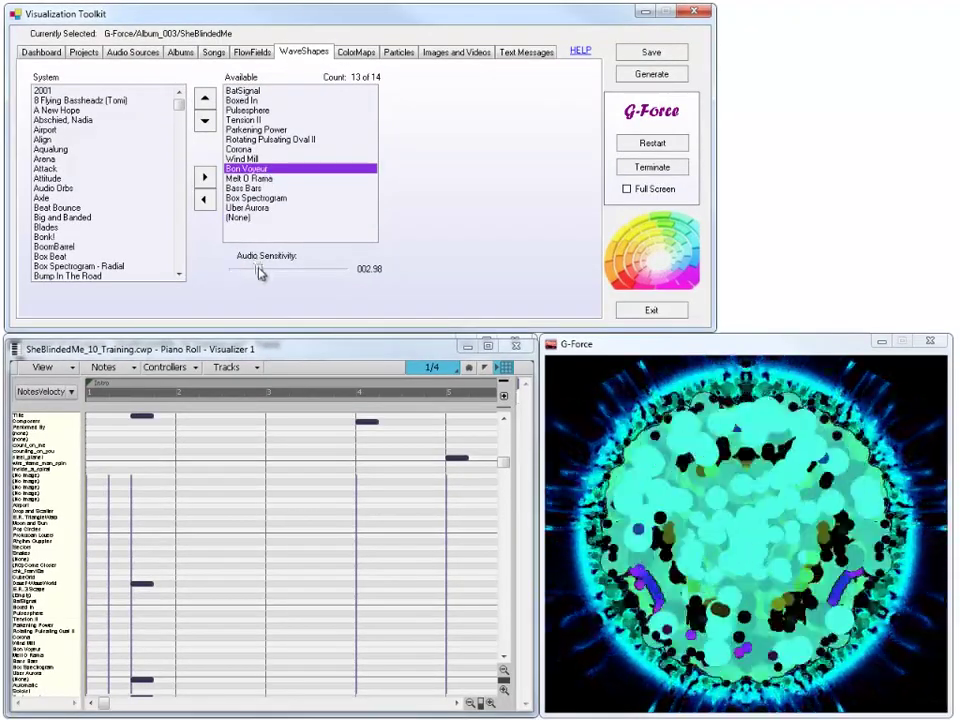
{"action": "mouse_move", "coordinate": [259, 272]}
{"action": "left_mouse_down"}
{"action": "mouse_move", "coordinate": [293, 270]}
{"action": "mouse_move", "coordinate": [247, 278]}
{"action": "mouse_move", "coordinate": [264, 278]}
{"action": "left_mouse_up"}
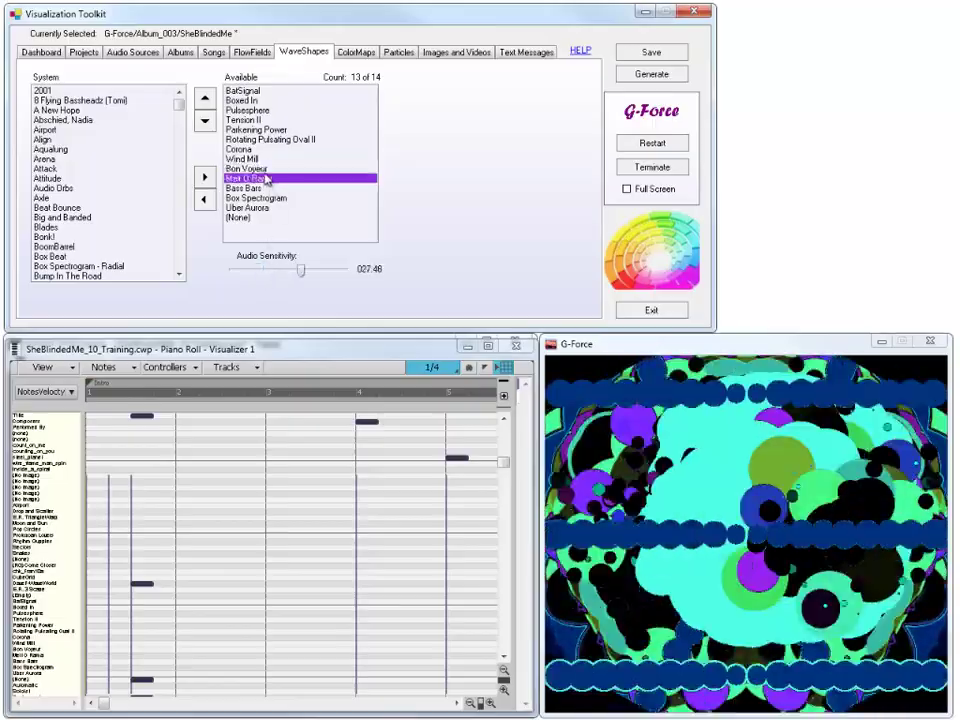
Preview the Tension II, Corona, Boxed In and BatSignal wave shapes in G-Force.
{"action": "left_click", "coordinate": [265, 120]}
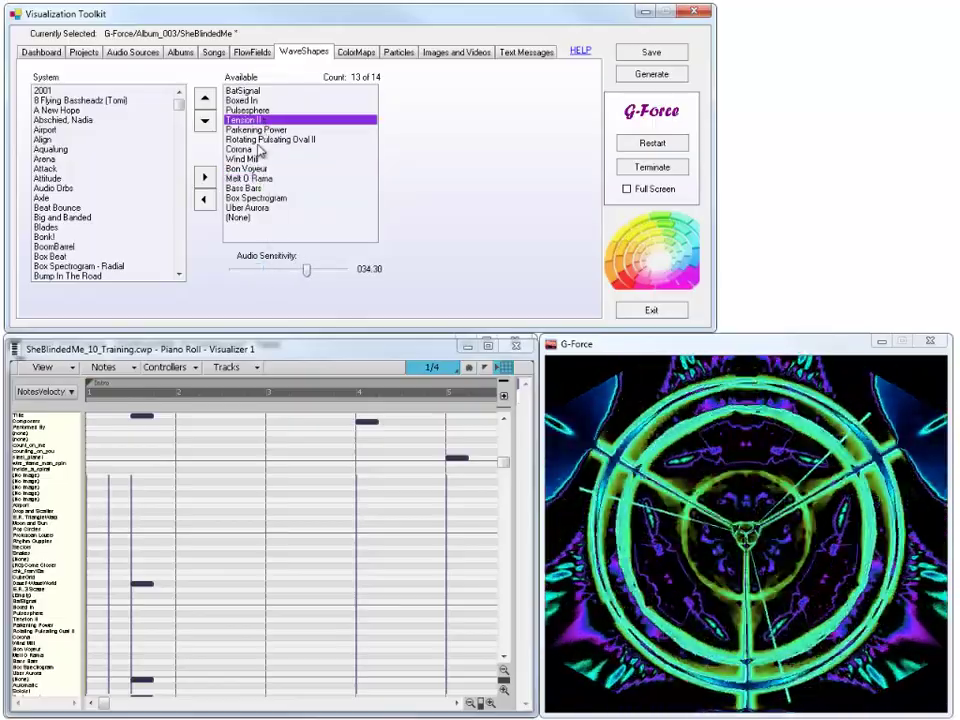
{"action": "left_click", "coordinate": [260, 150]}
{"action": "left_click", "coordinate": [258, 101]}
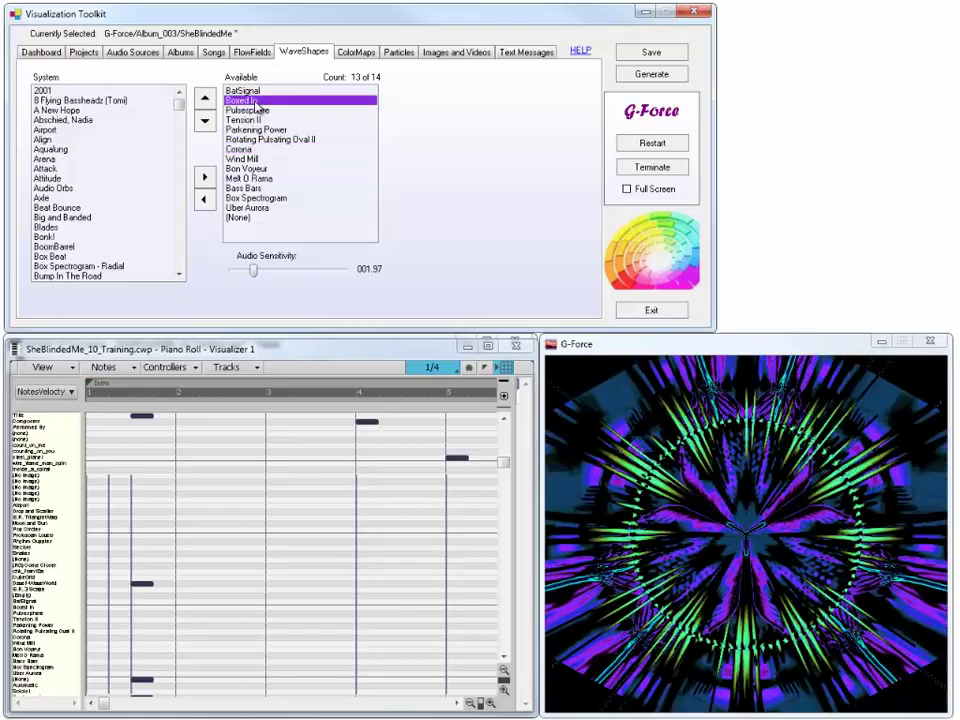
{"action": "left_click", "coordinate": [256, 92]}
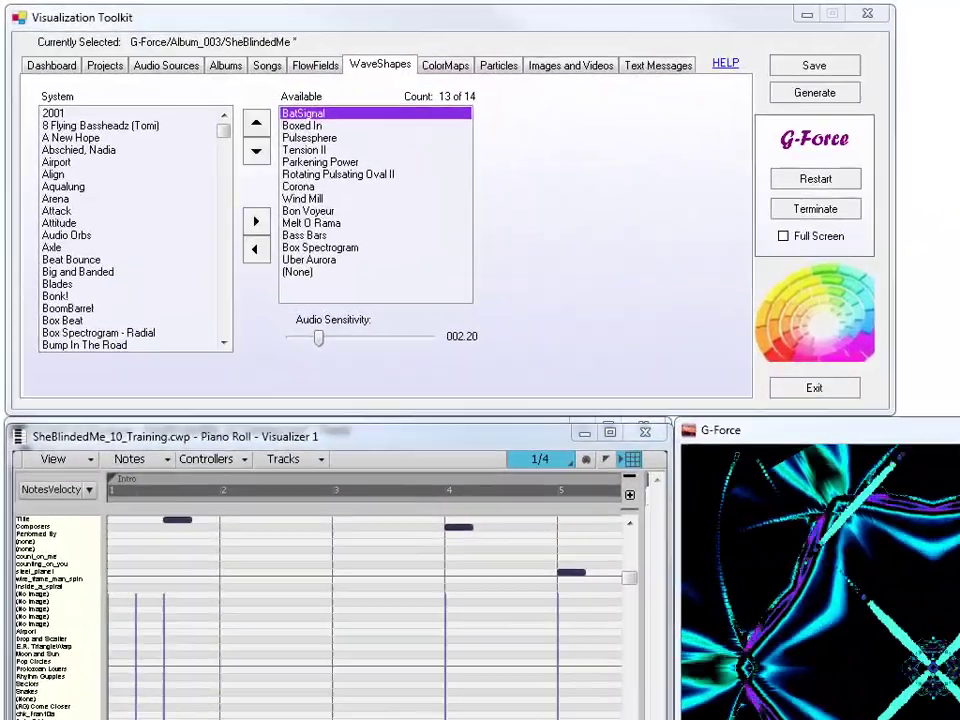
On ColorMaps, preview Crisis of Faith, Lost in Love, Escape Velocity, Kauai, BT - Hephaestus, BT - Heliotrope.
{"action": "left_click", "coordinate": [434, 72]}
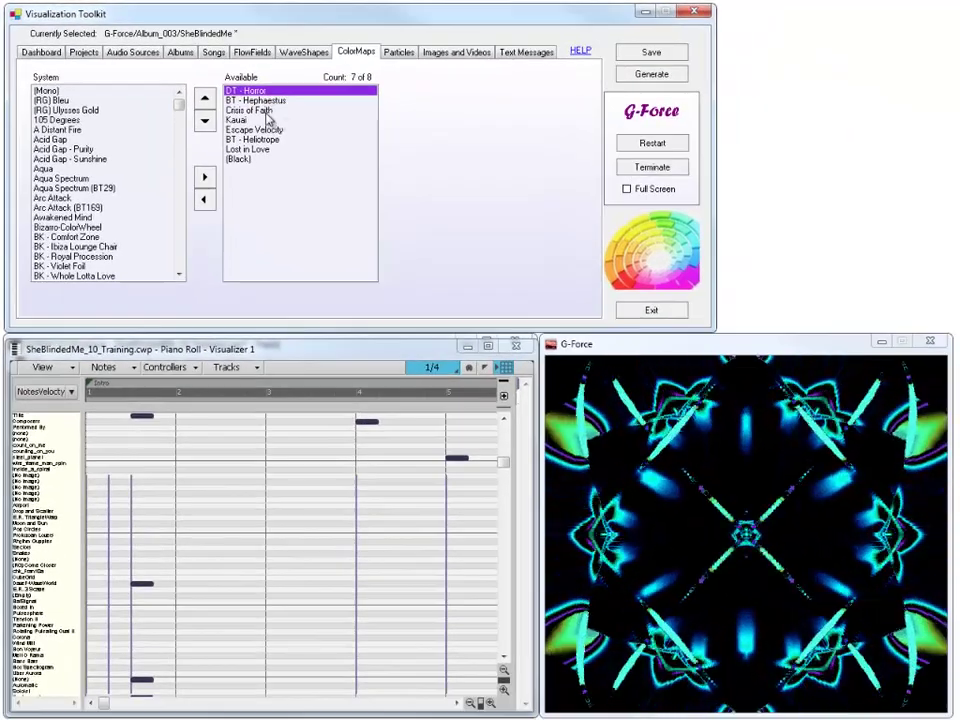
{"action": "left_click", "coordinate": [266, 111]}
{"action": "left_click", "coordinate": [252, 149]}
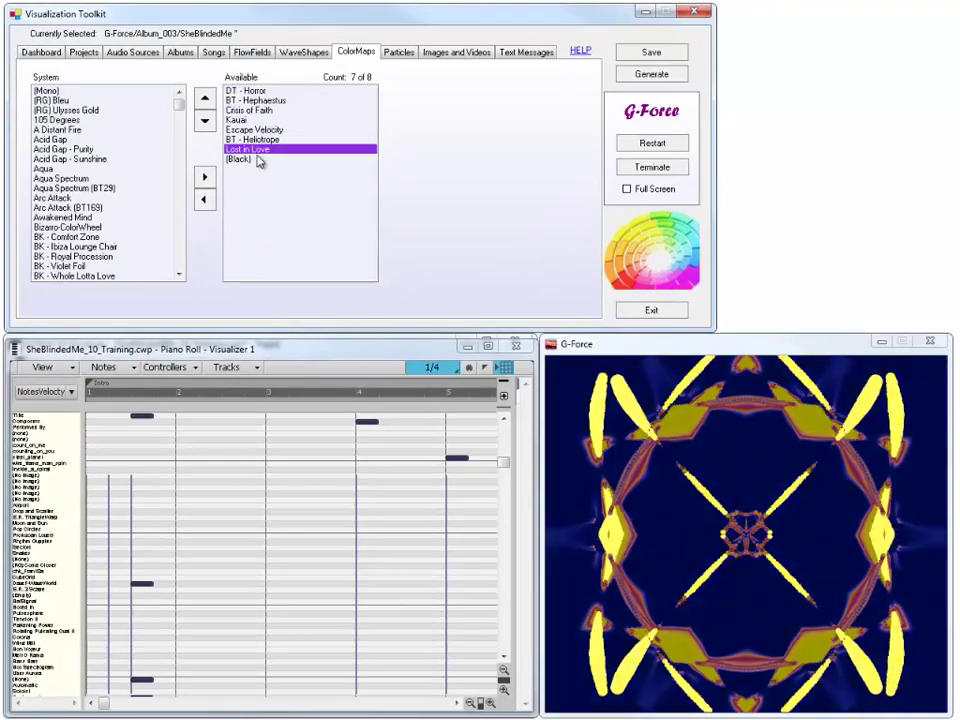
{"action": "left_click", "coordinate": [252, 130]}
{"action": "left_click", "coordinate": [252, 120]}
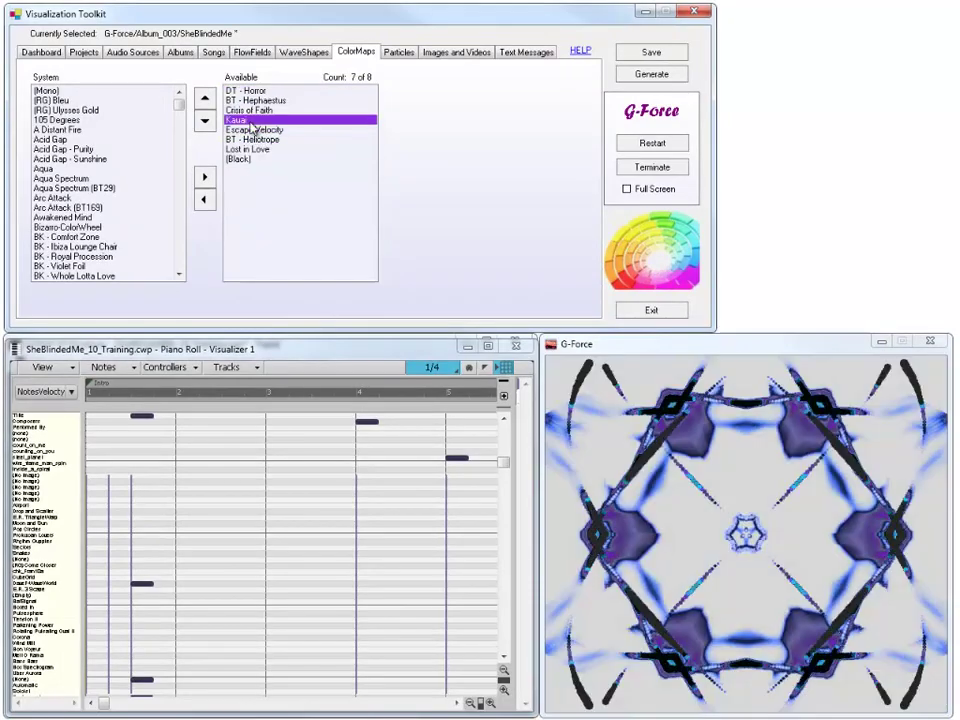
{"action": "left_click", "coordinate": [252, 101]}
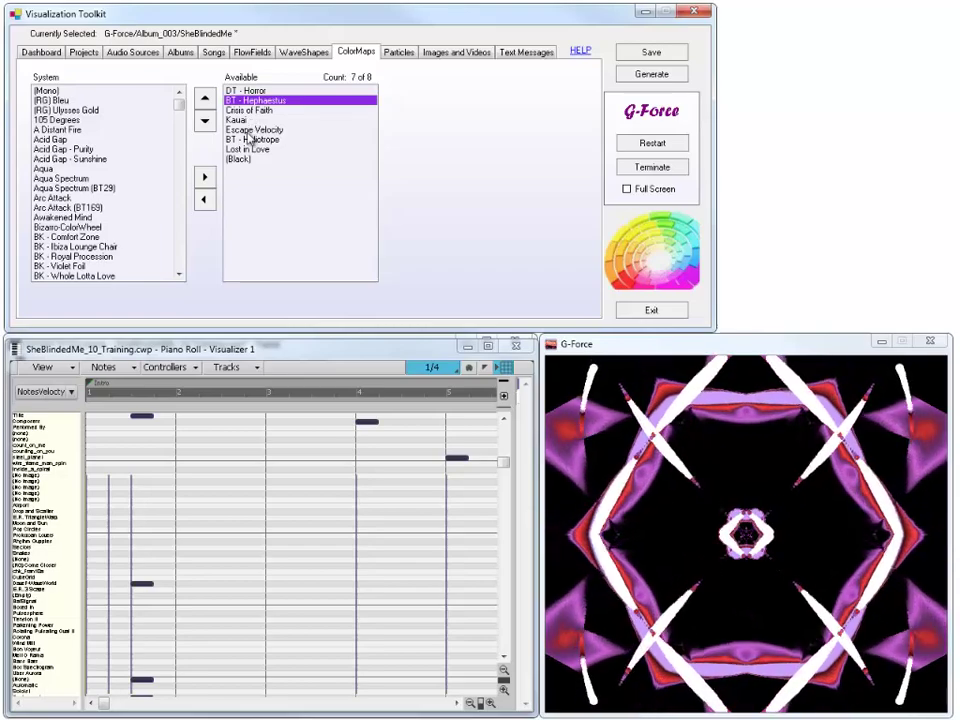
{"action": "left_click", "coordinate": [247, 140]}
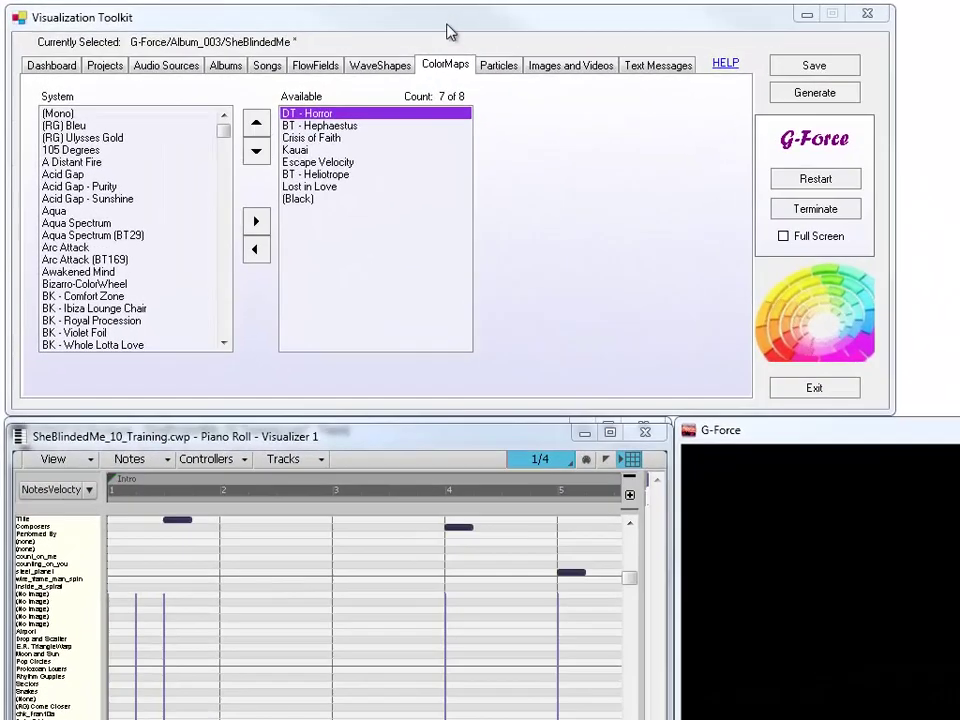
On the Particles tab, preview Rhythm Guppies, E.R. TriangleWarp and Drop and Scatter, each lasting 5.
{"action": "left_click", "coordinate": [497, 66]}
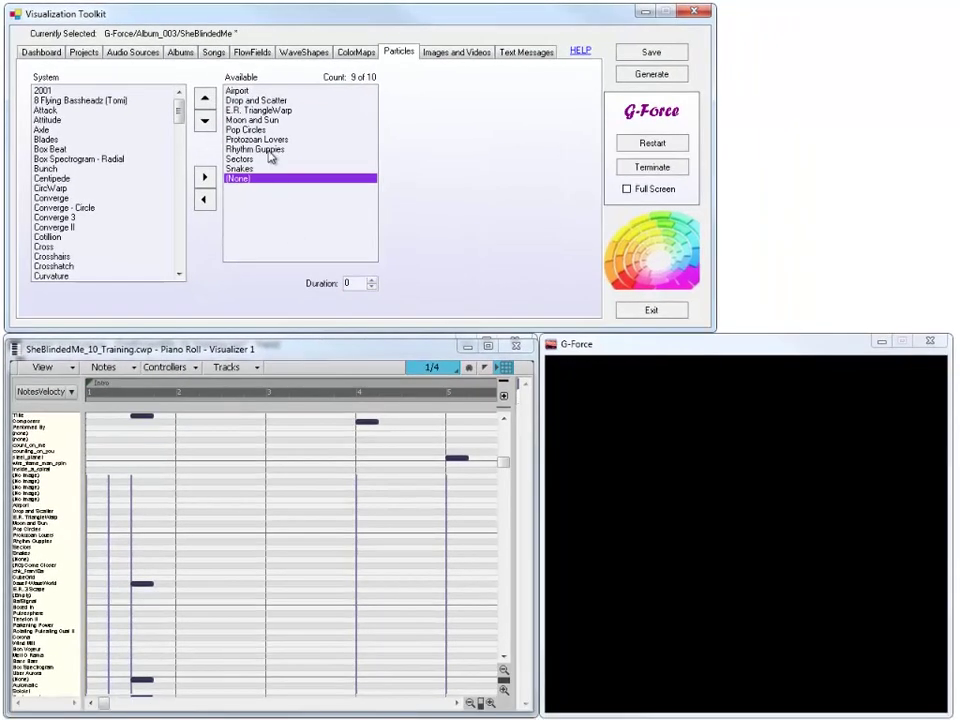
{"action": "left_click", "coordinate": [269, 150]}
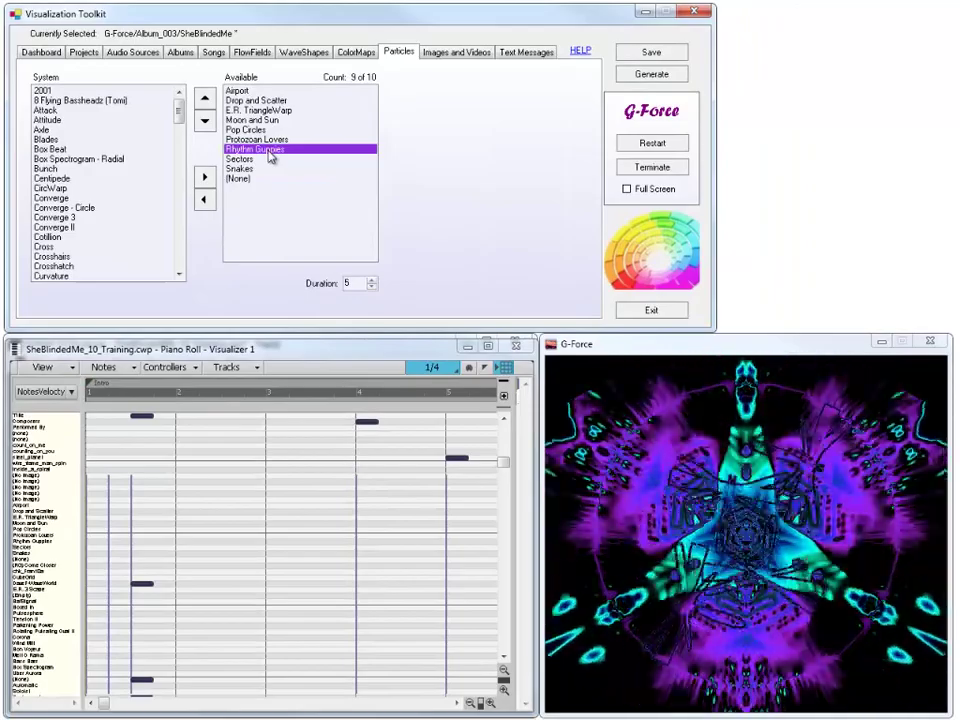
{"action": "left_click", "coordinate": [254, 111]}
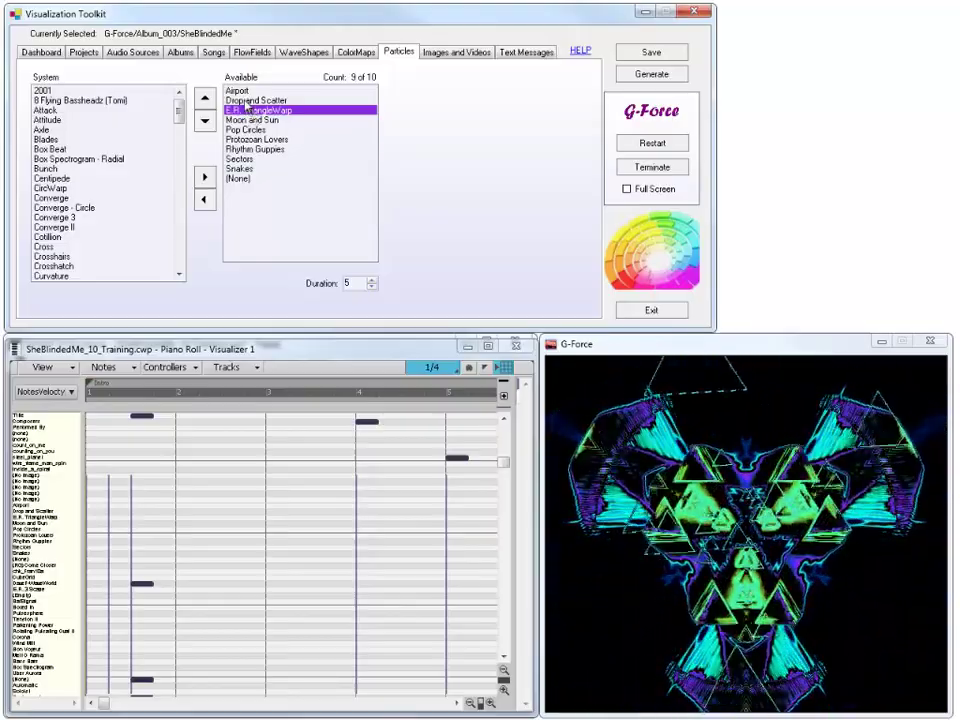
{"action": "left_click", "coordinate": [243, 101]}
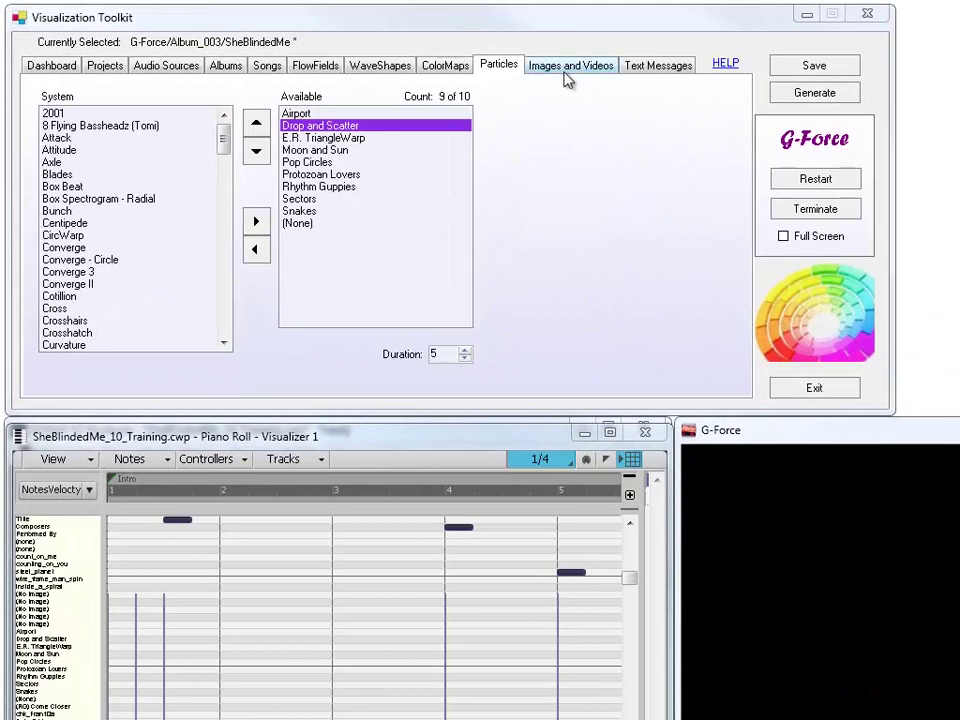
Preview count_on_me, counting_on_you, steel_planet, wire_frame_man_spin and inside_a_spiral as G-Force backgrounds.
{"action": "left_click", "coordinate": [566, 68]}
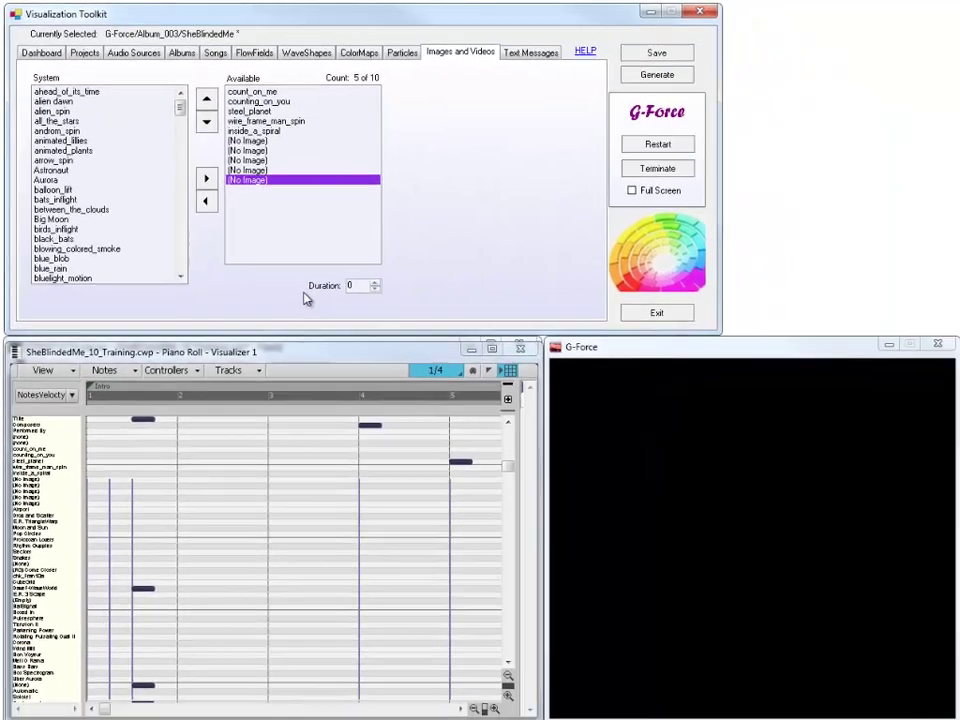
{"action": "left_click", "coordinate": [280, 92]}
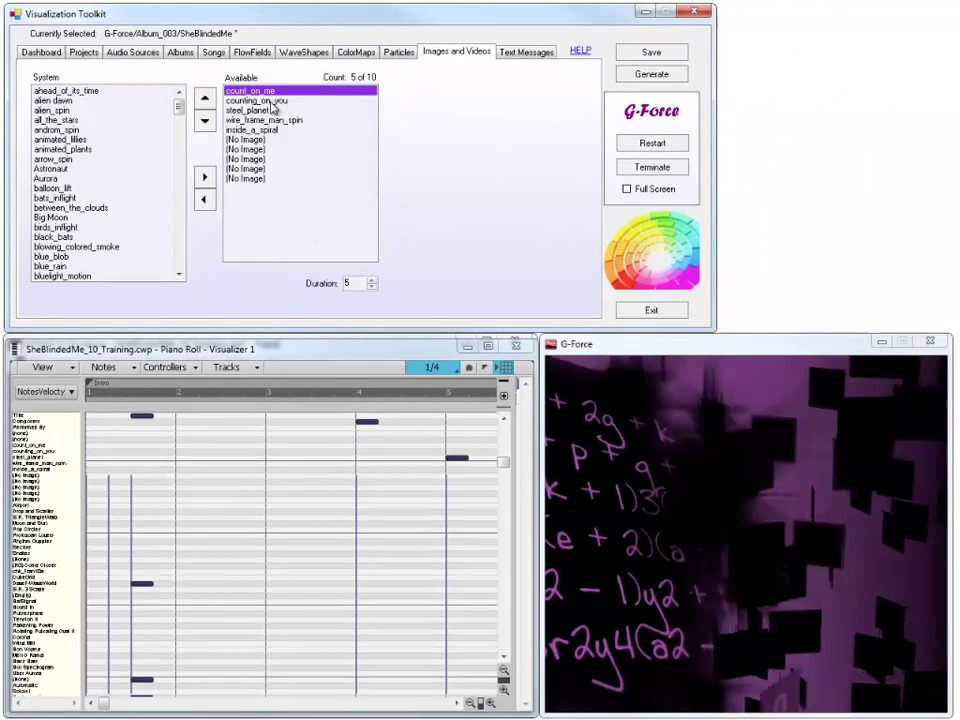
{"action": "left_click", "coordinate": [266, 101]}
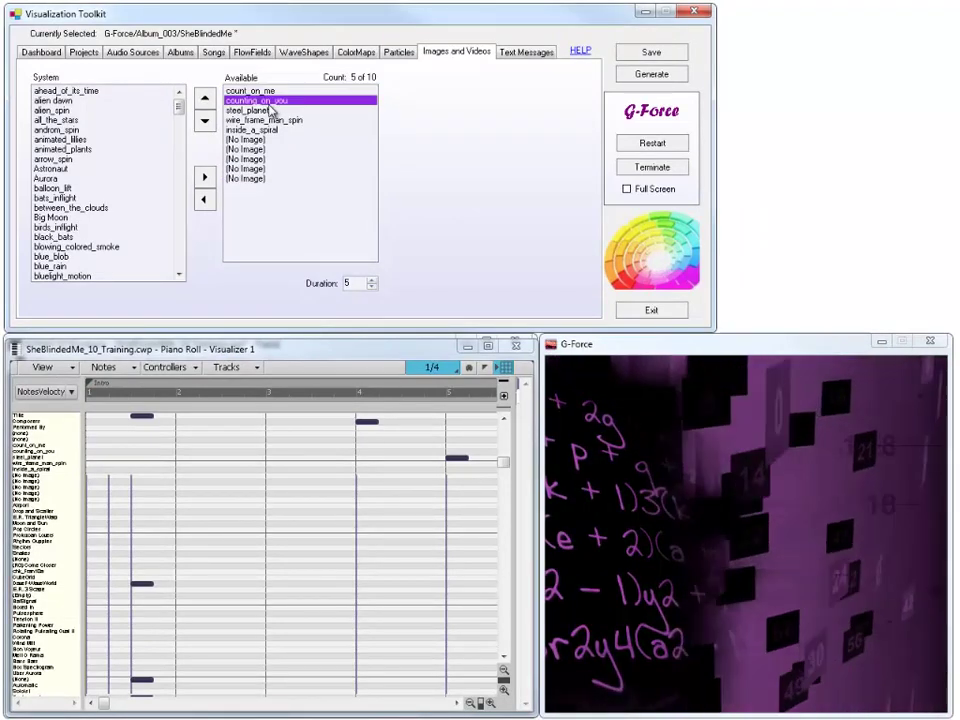
{"action": "left_click", "coordinate": [267, 111]}
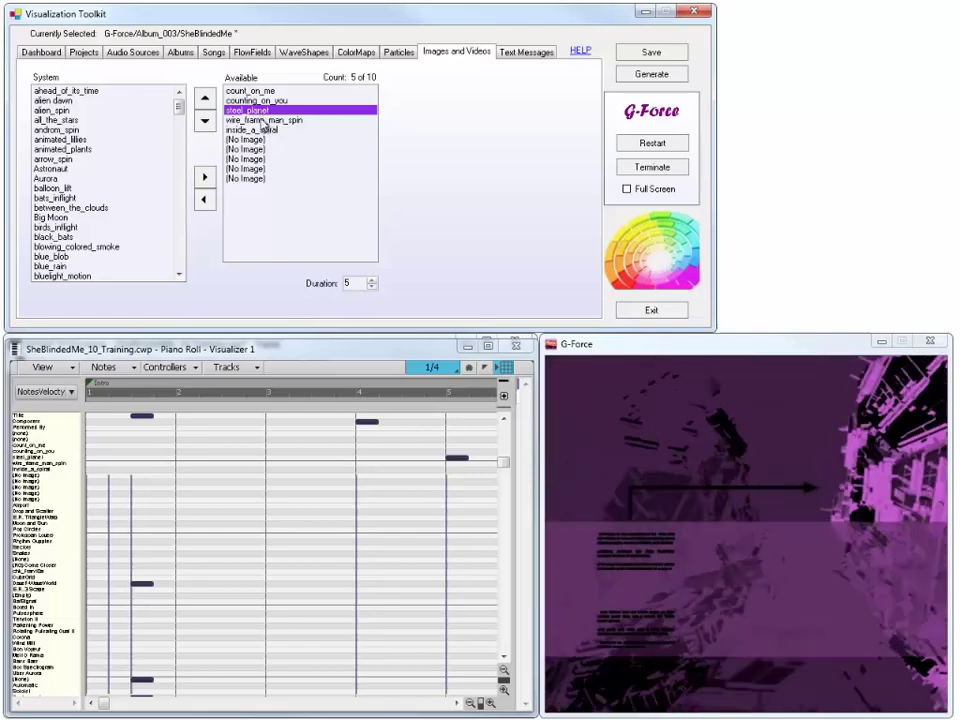
{"action": "left_click", "coordinate": [262, 120]}
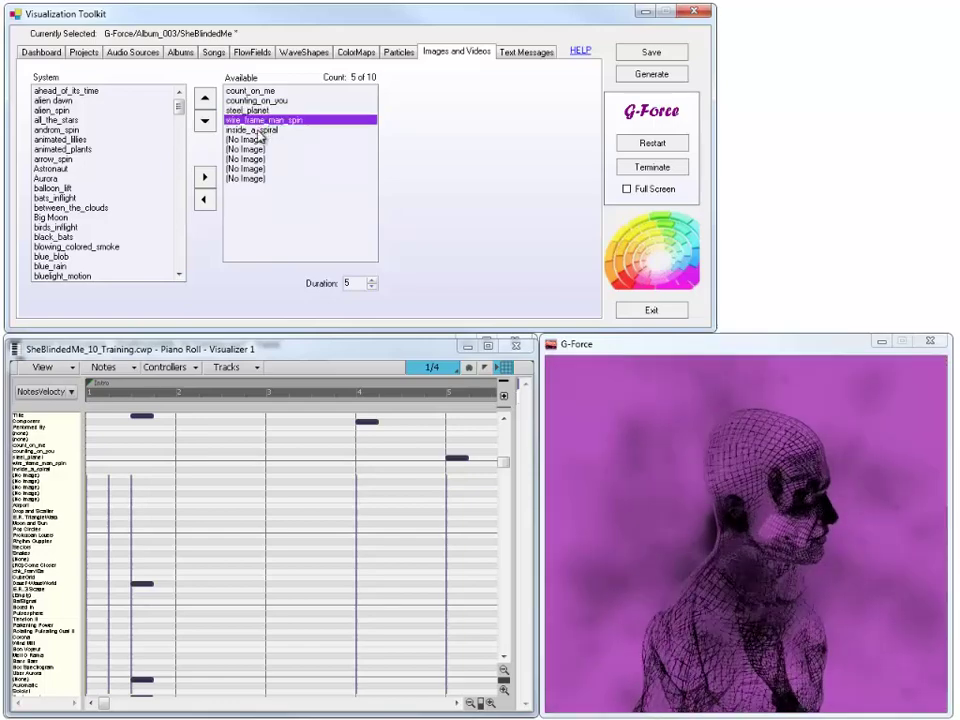
{"action": "left_click", "coordinate": [258, 130]}
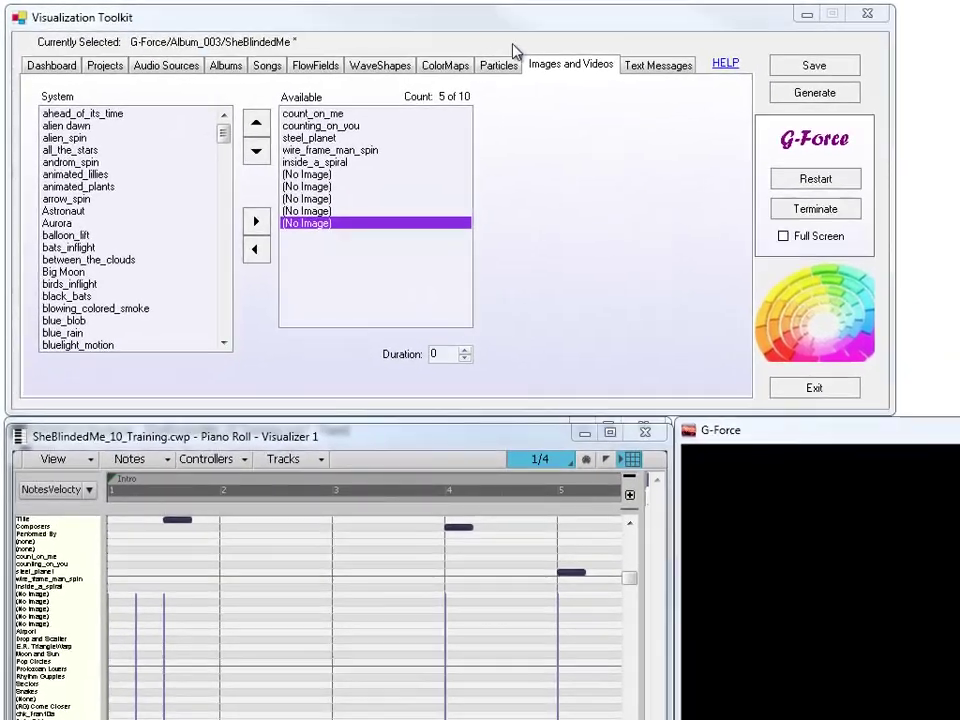
On the Text Messages tab, show the Title and Composers messages in G-Force.
{"action": "left_click", "coordinate": [647, 70]}
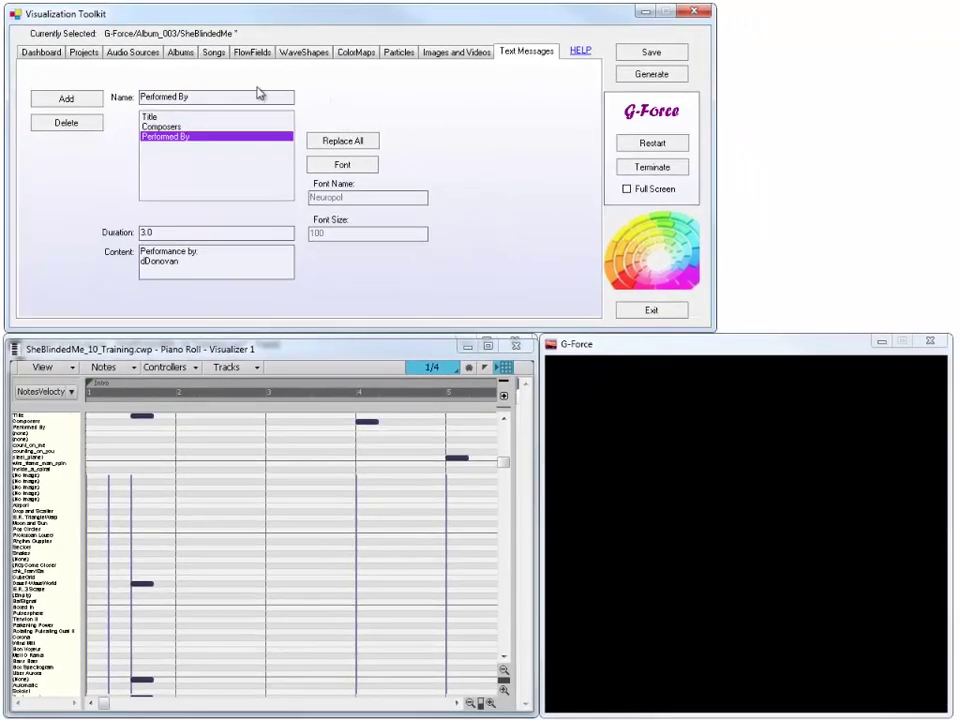
{"action": "left_click", "coordinate": [197, 118]}
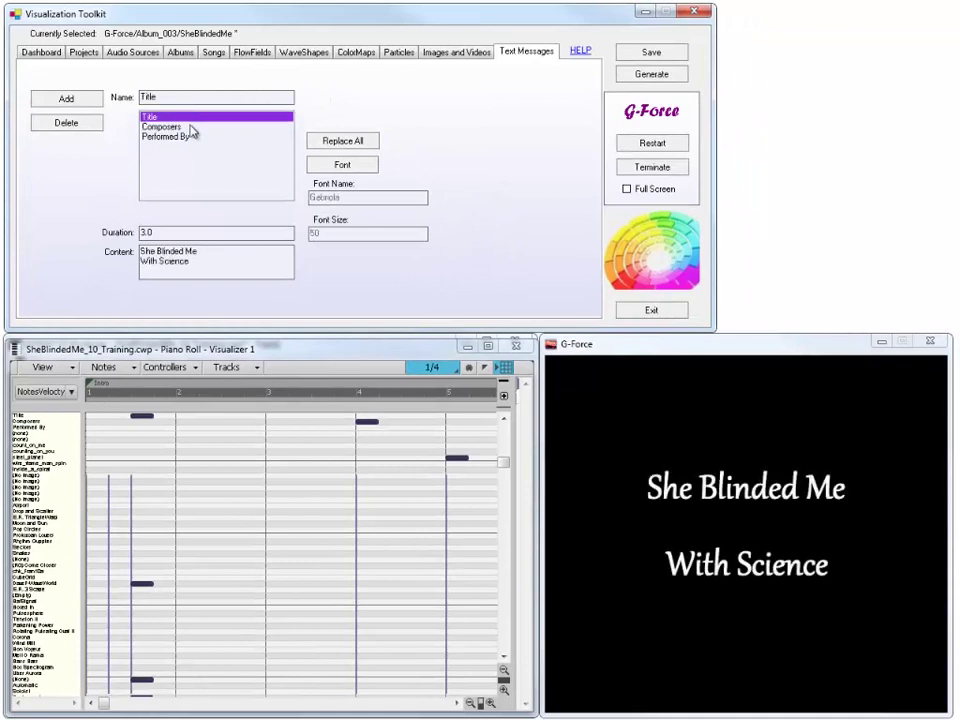
{"action": "left_click", "coordinate": [189, 127]}
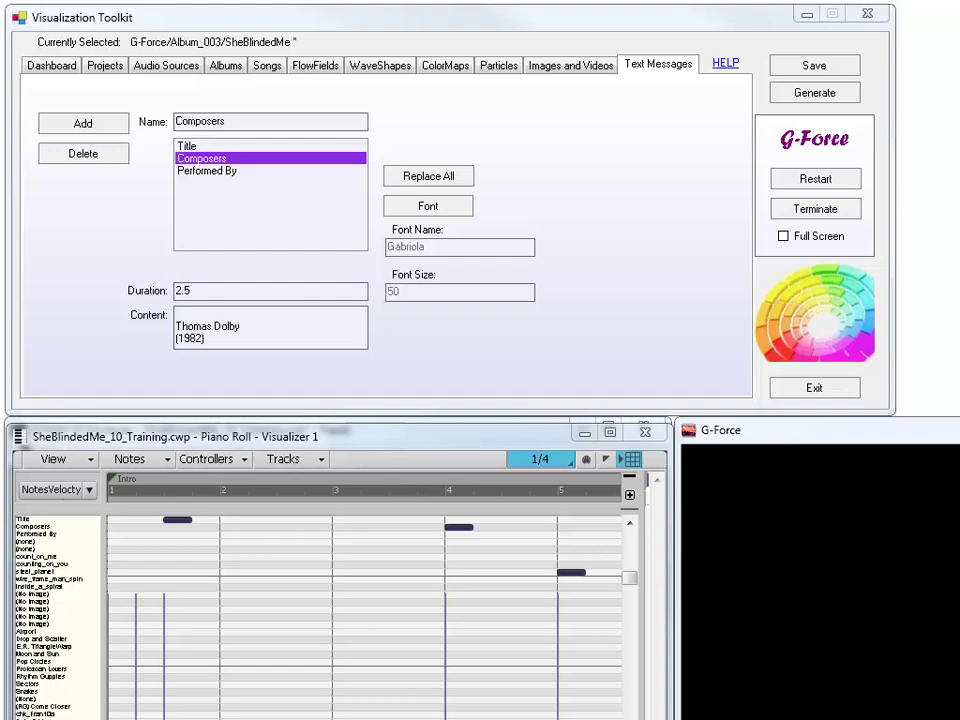
Go back to the Dashboard and run Generate to reload G-Force.
{"action": "left_click", "coordinate": [42, 68]}
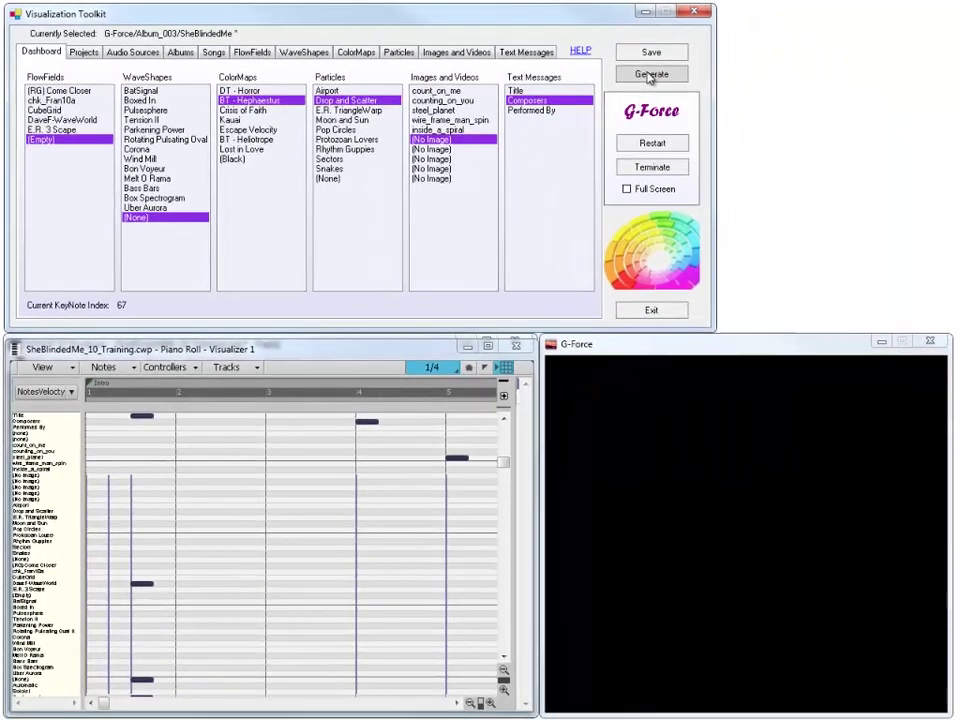
{"action": "left_click", "coordinate": [650, 76]}
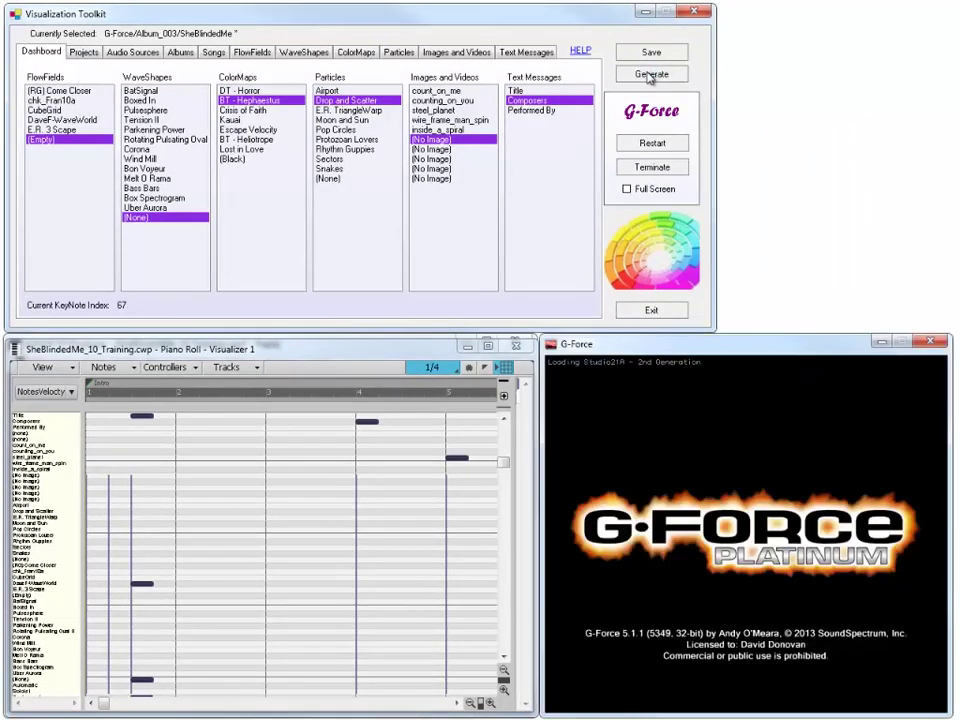